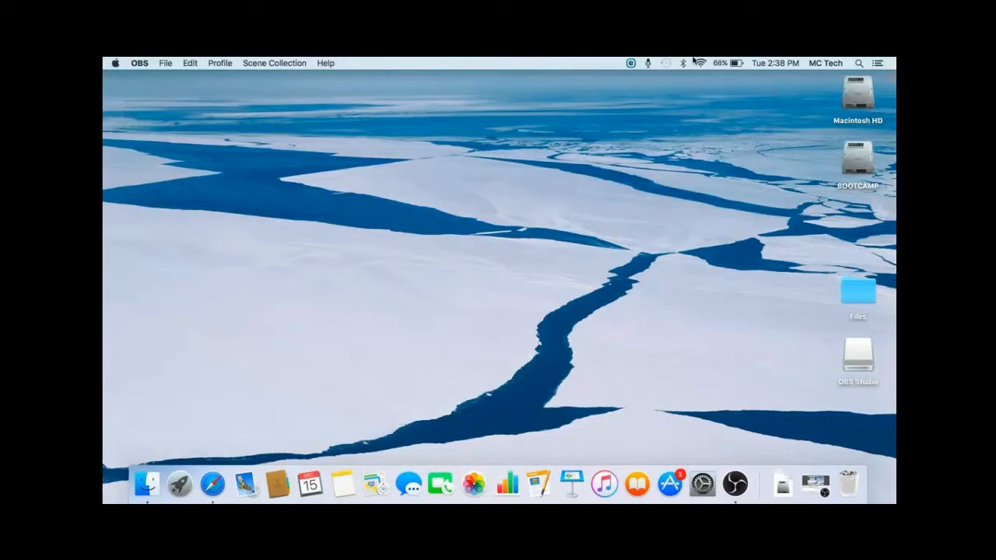
Reach ESET Cyber Security's Manage License dialog from the menu-bar icon via the Help section.
click(631, 62)
click(635, 77)
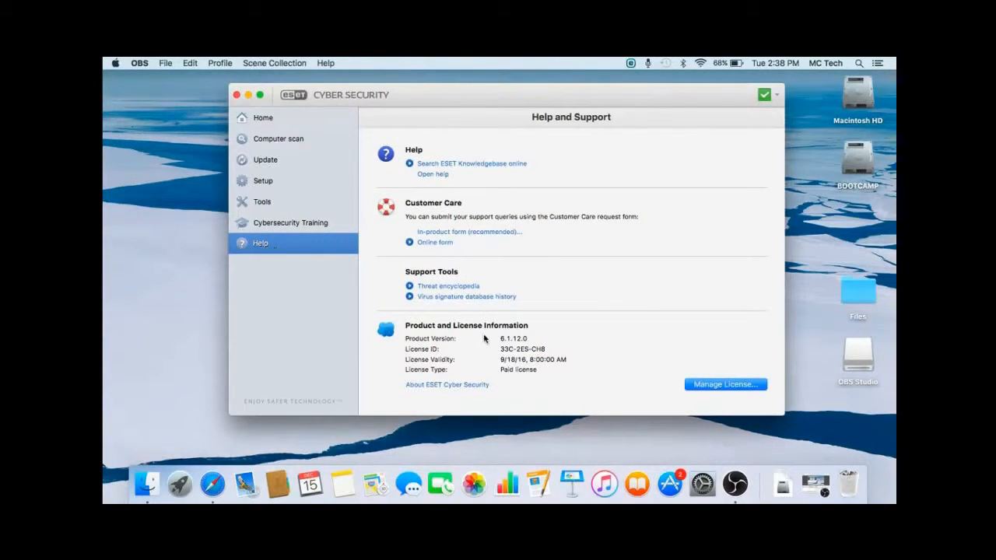
click(710, 386)
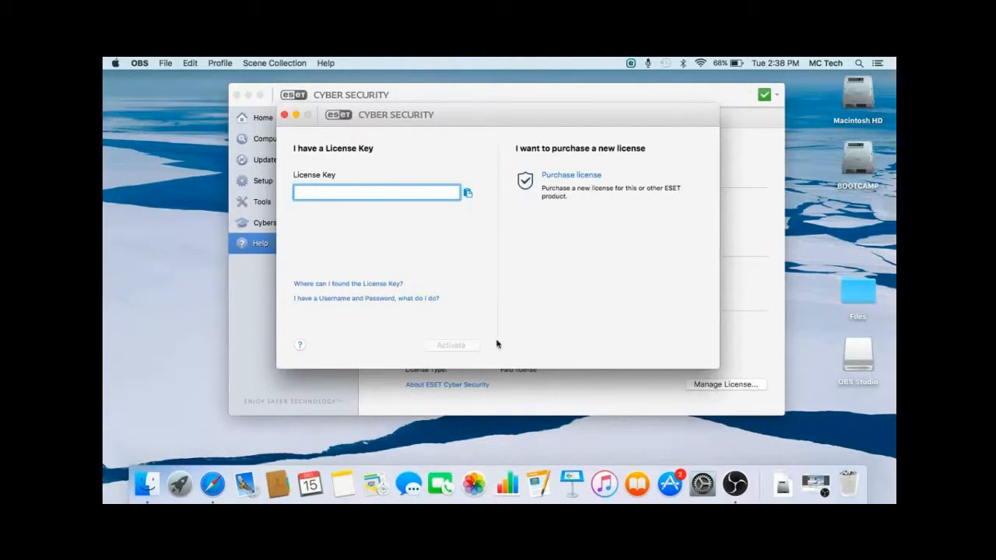
Convert the old Username and Password into a License Key on my.eset.com, declining Safari's save-password prompt.
click(428, 304)
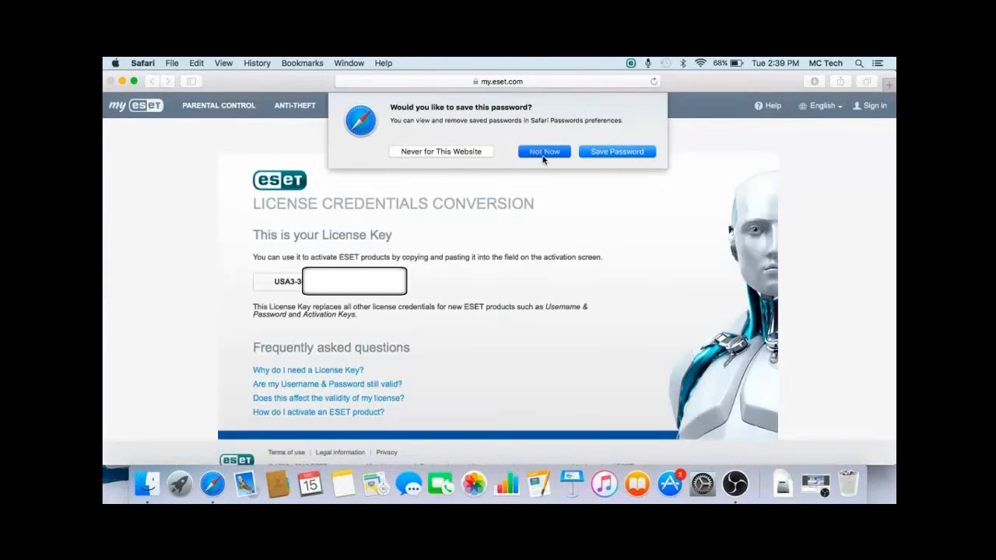
click(543, 160)
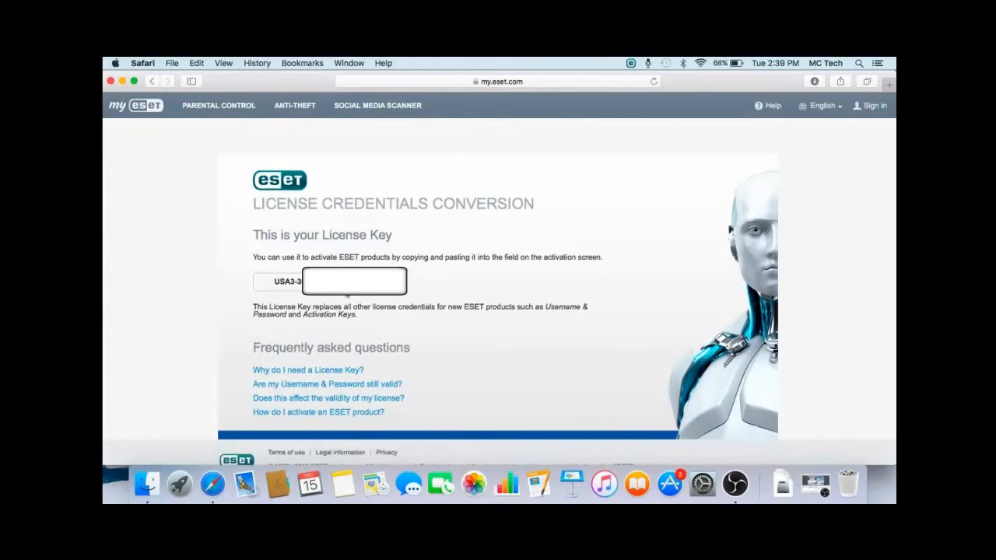
Copy the converted License Key from the web page and paste it into ESET's activation field.
triple_click(288, 281)
key(super+c)
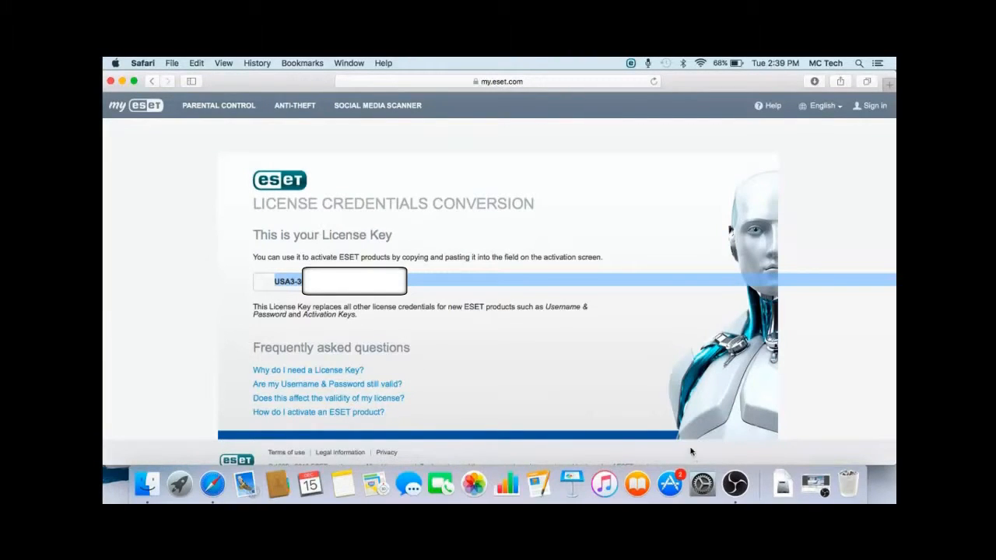
click(631, 63)
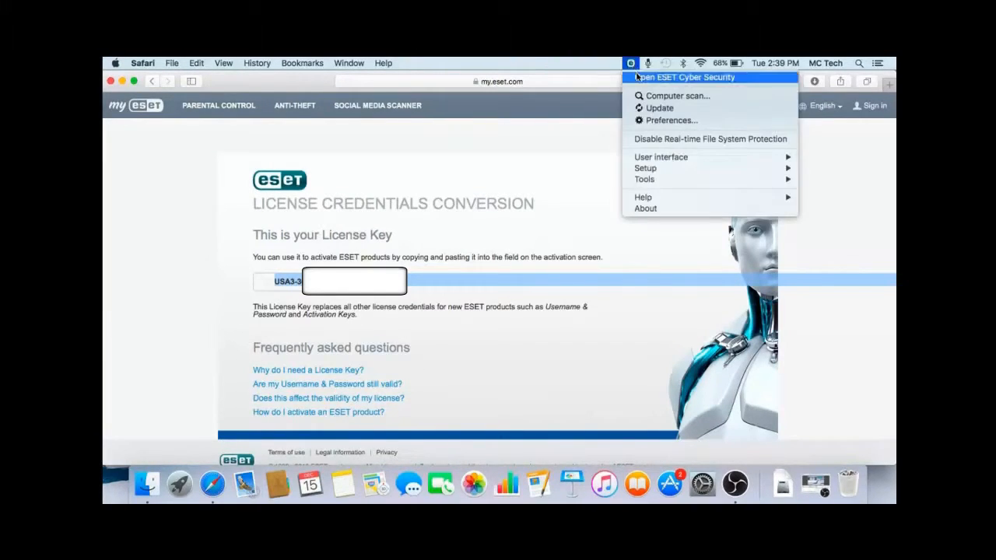
click(636, 77)
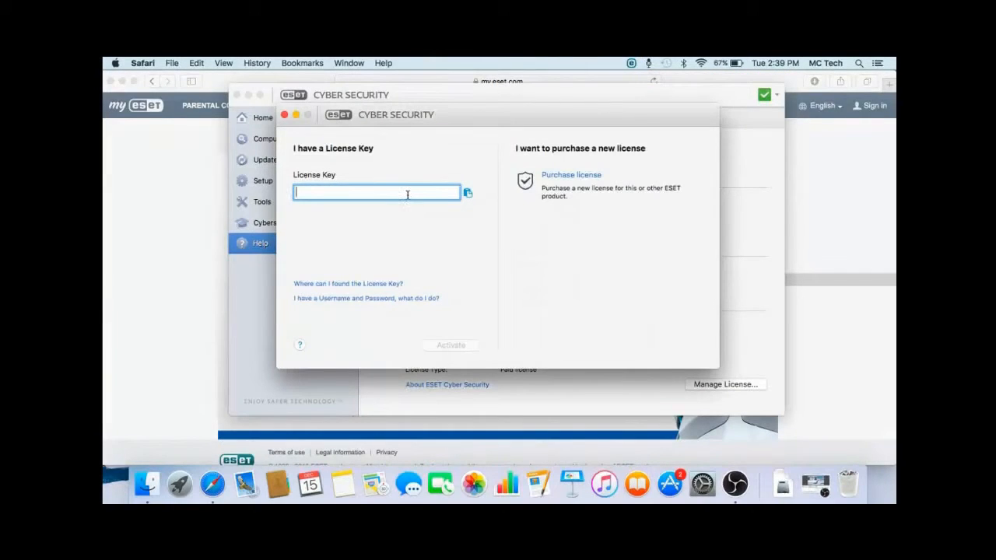
key(super+v)
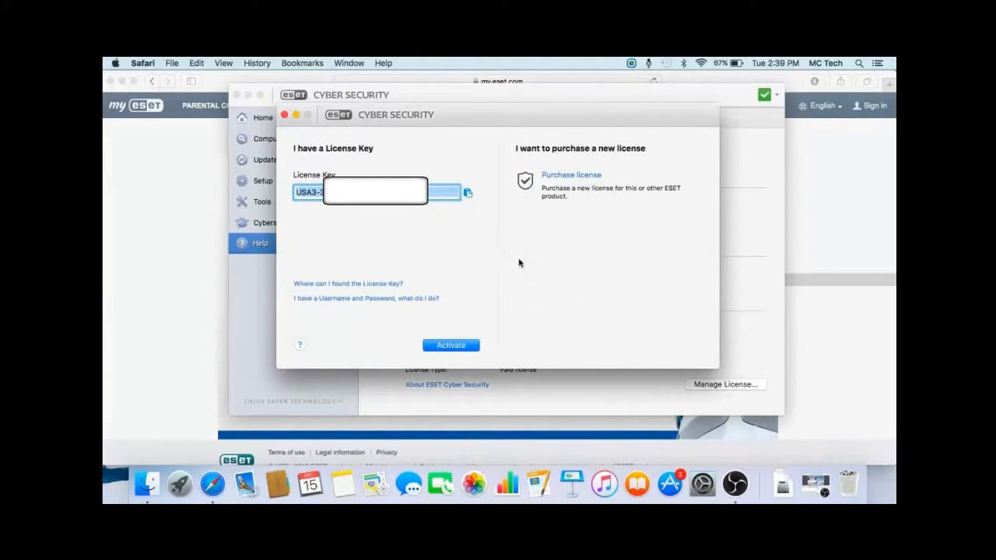